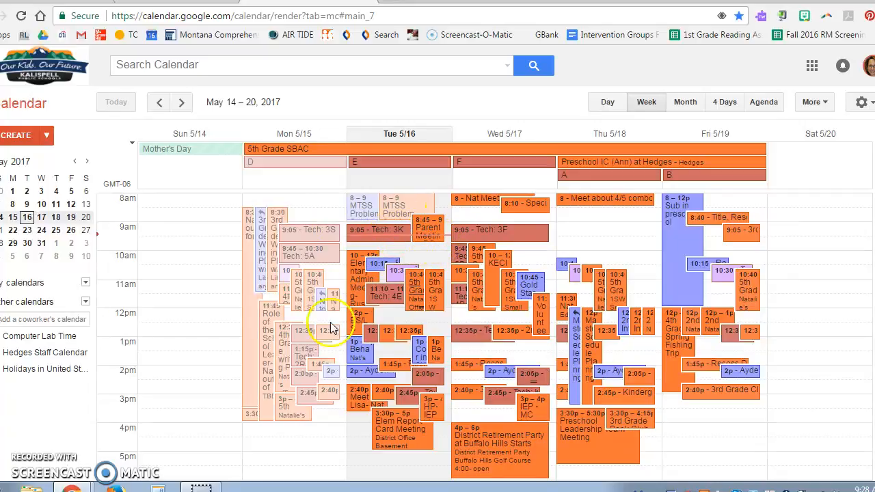
Create a new calendar event titled with the trainer's first name followed by "Training"
click(520, 293)
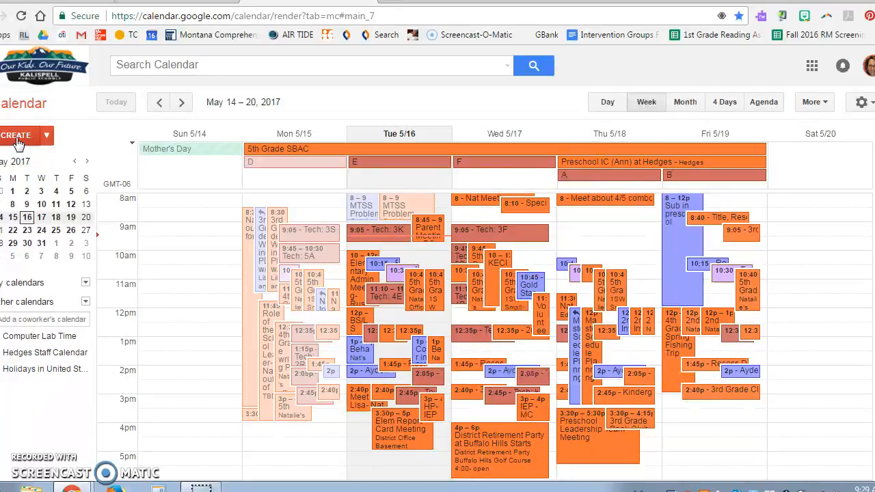
click(19, 140)
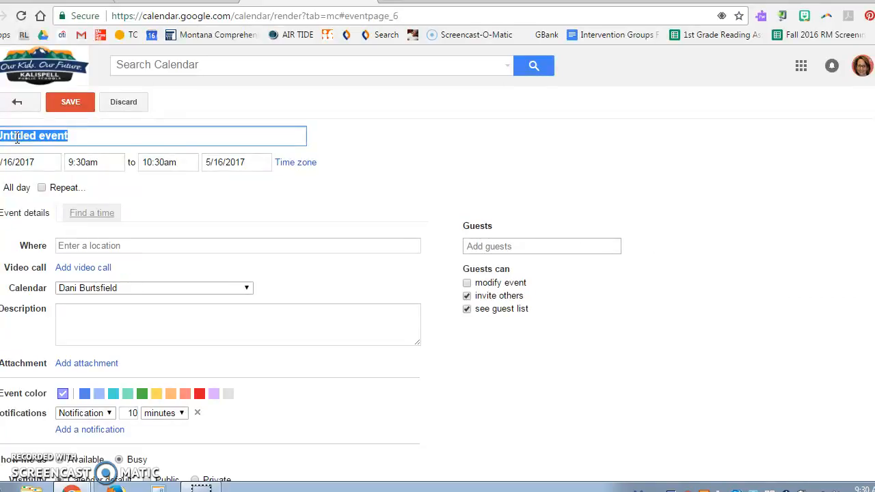
text(Neilol)
key(BackSpace)
key(BackSpace)
text(a Training)
click(22, 146)
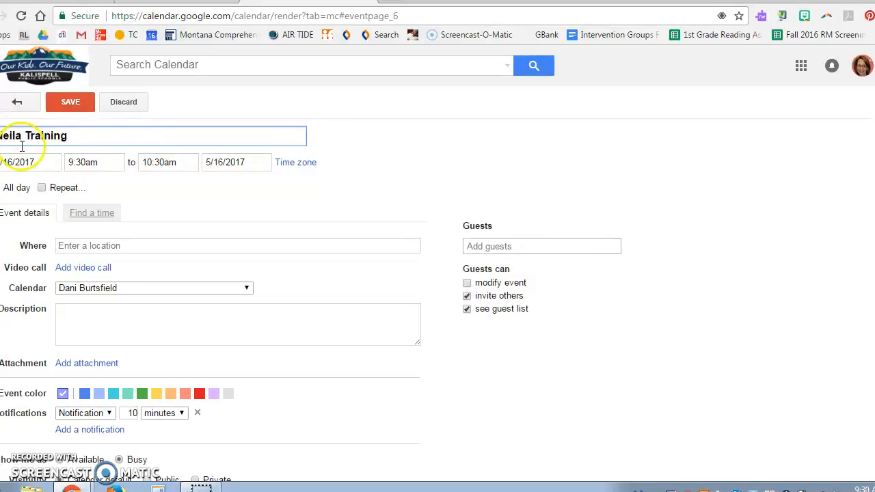
Set the training event's date to July 12, 2017
click(17, 162)
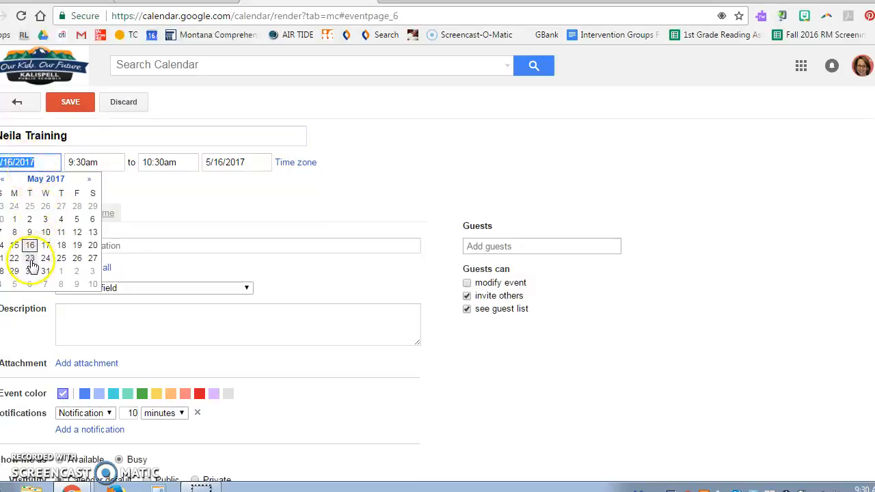
key(Tab)
click(22, 162)
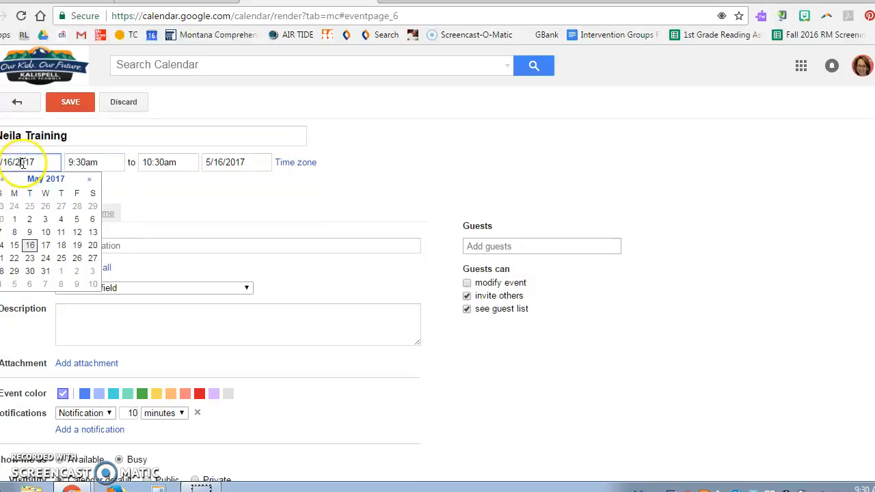
click(89, 179)
click(88, 179)
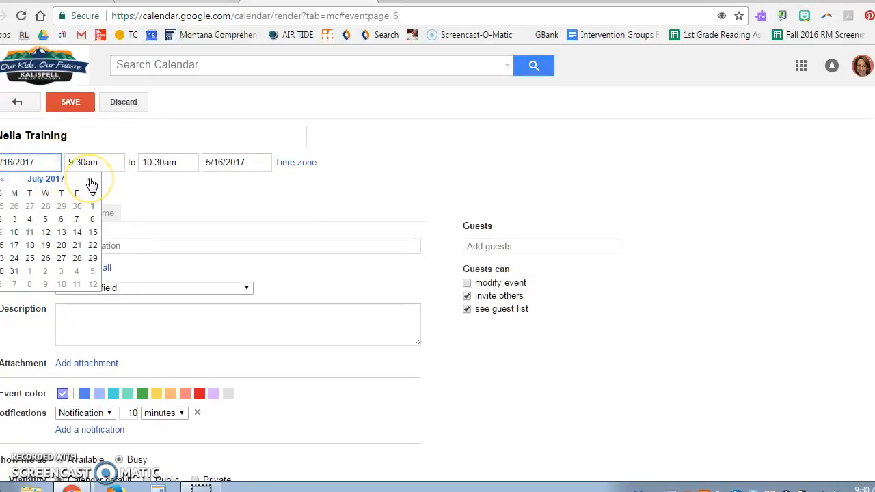
click(45, 232)
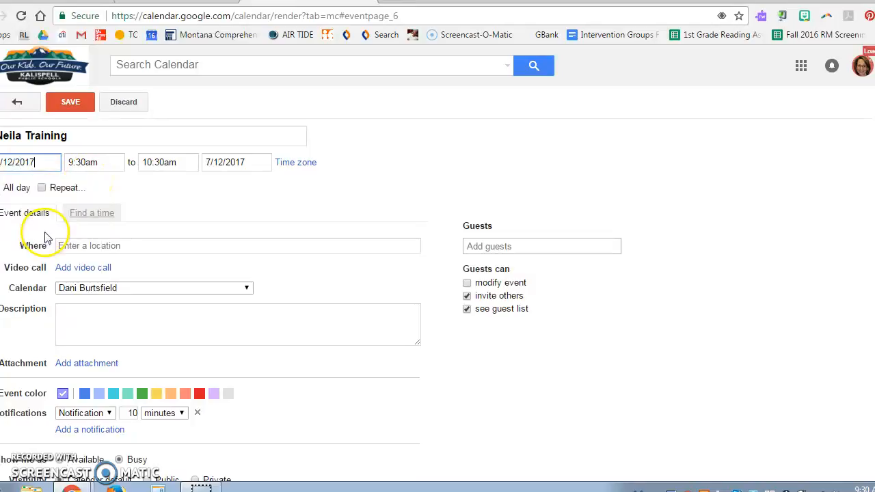
Set the training event's time from 8:00am to 4:00pm
click(95, 162)
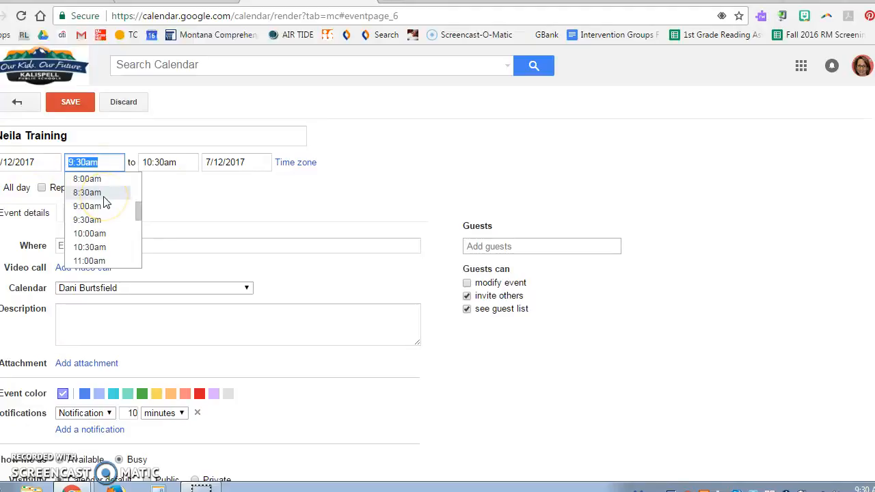
text(800)
key(Tab)
text(3)
key(BackSpace)
text(400)
key(Tab)
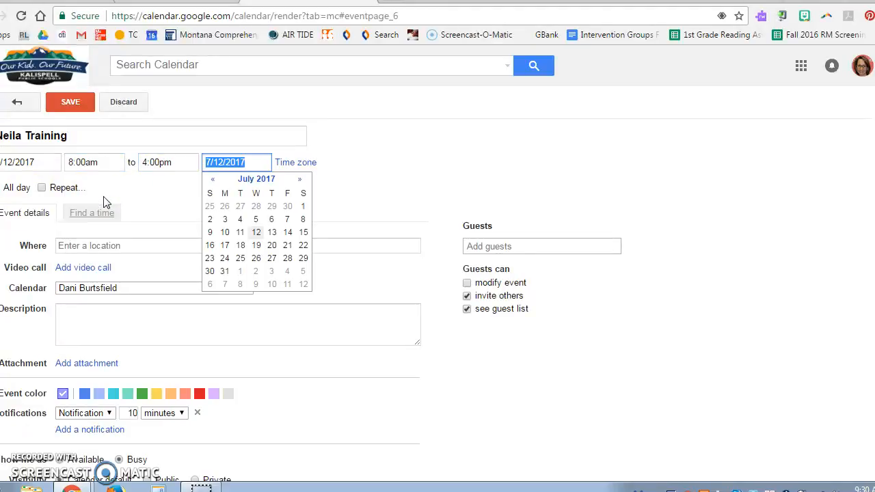
click(170, 208)
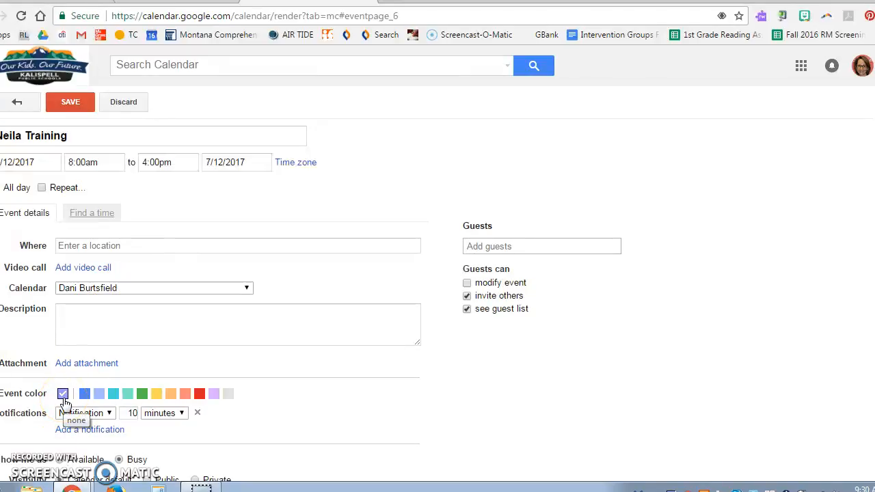
Assign the event to the Hedges Staff Calendar and add the staff member found by last name as a guest
click(121, 289)
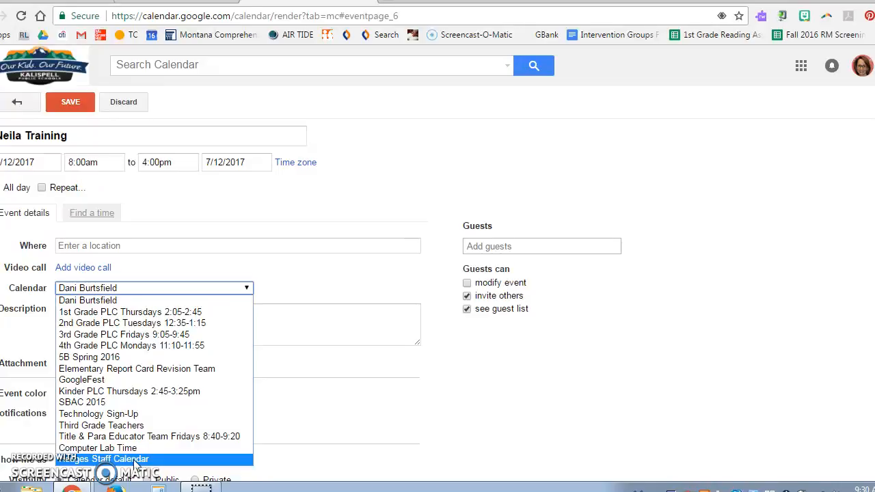
click(134, 460)
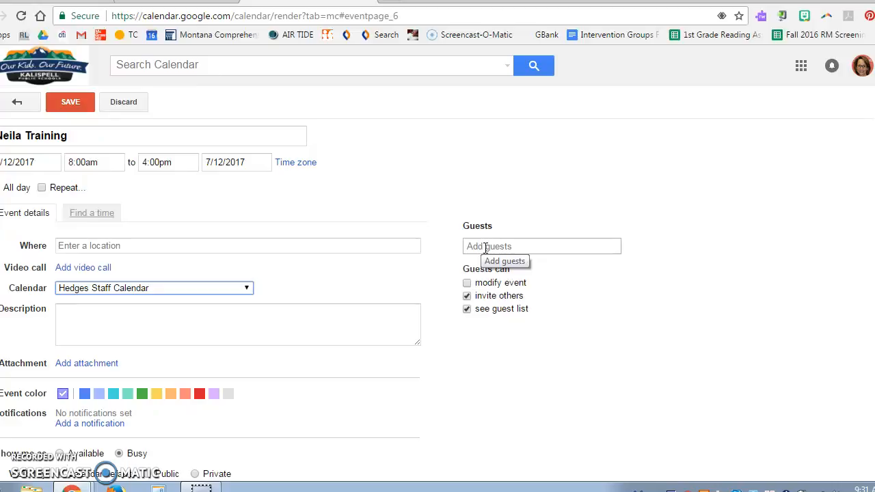
click(486, 249)
text(gross)
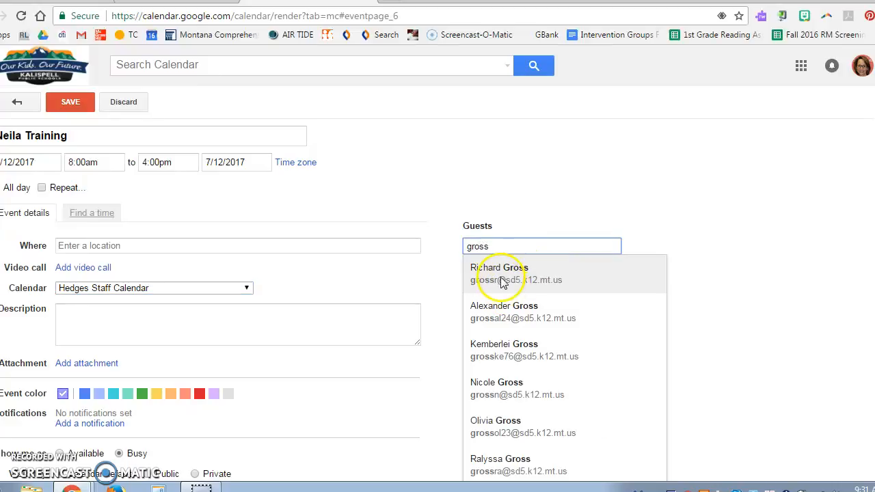
click(504, 287)
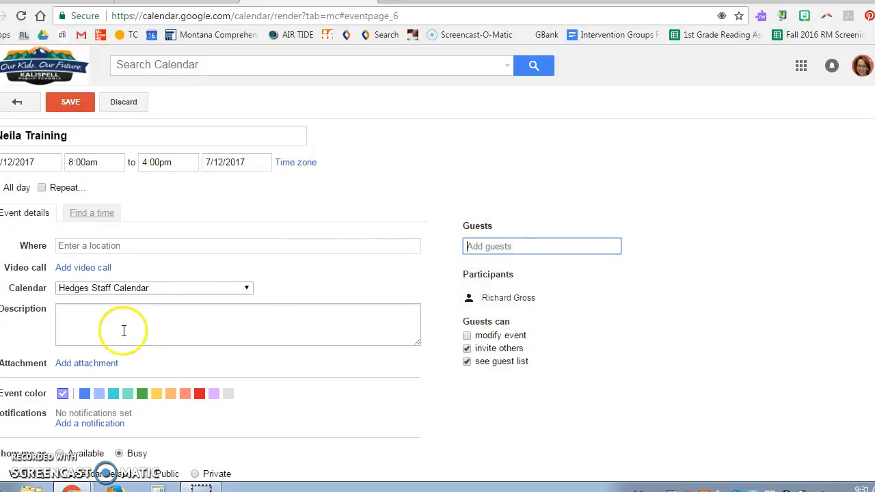
Enter a description saying the trainer "will be here for the day. Get a sub now for the day."
click(77, 313)
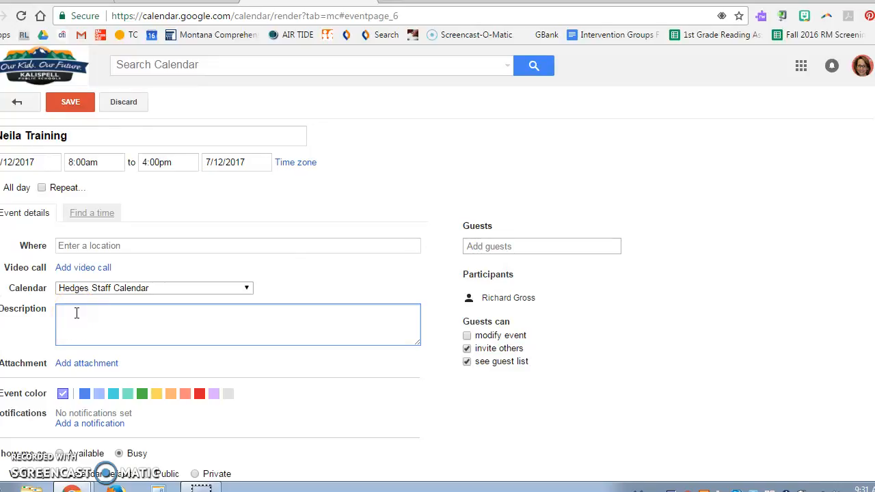
text(Neila will be here for th e)
key(BackSpace)
key(BackSpace)
text(e dya.)
key(BackSpace)
key(BackSpace)
key(BackSpace)
key(BackSpace)
text(day. Get a sub now for )
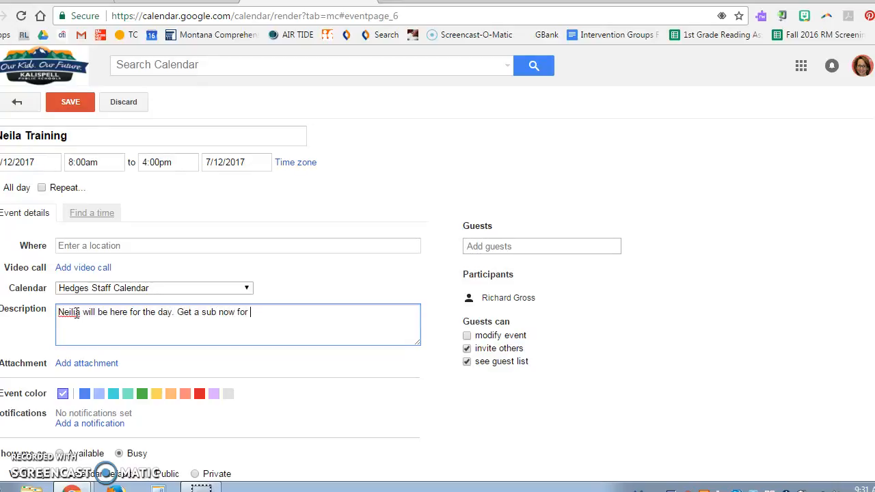
text(the day.)
click(74, 313)
text(i)
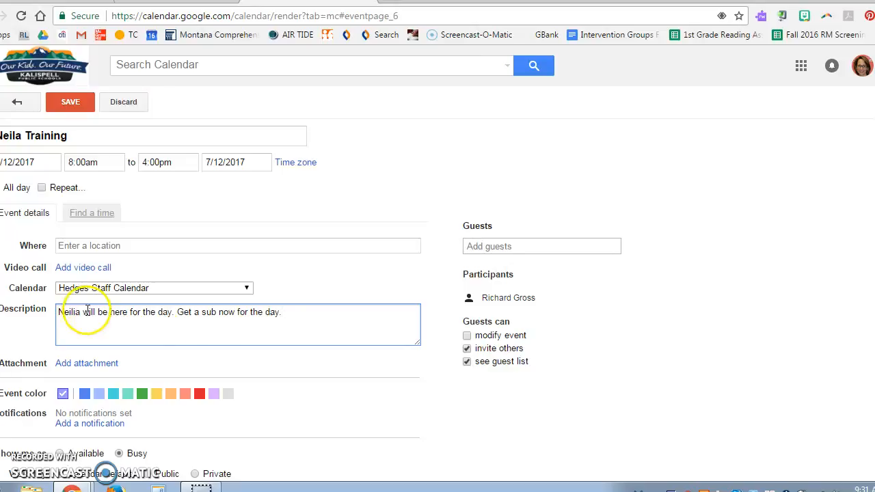
click(293, 316)
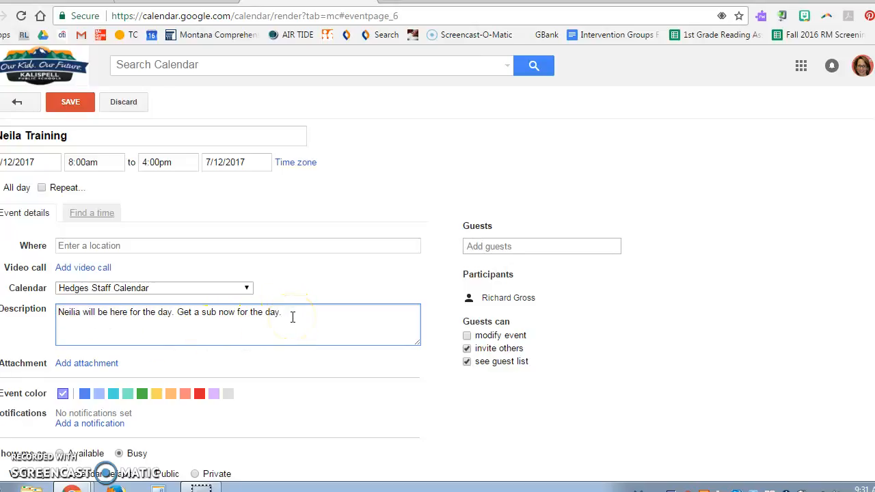
Save the training event and send the invitation to the guest
scroll(293, 317, down, 1)
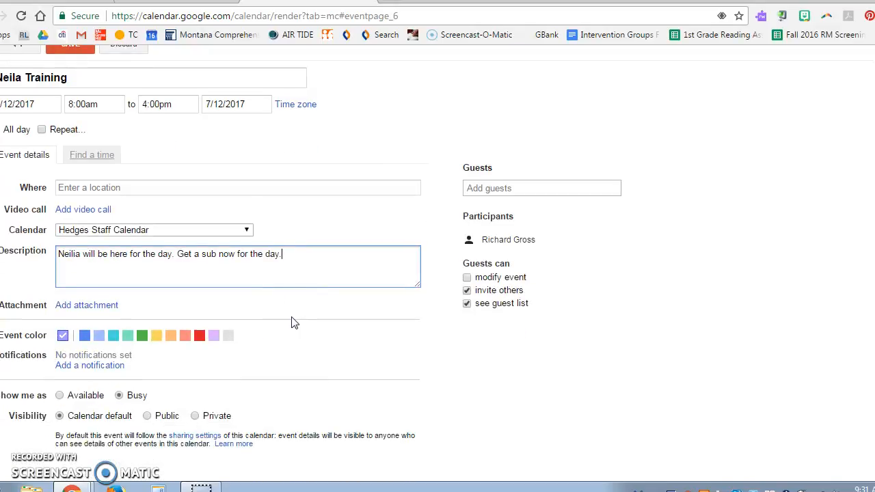
scroll(293, 321, up, 1)
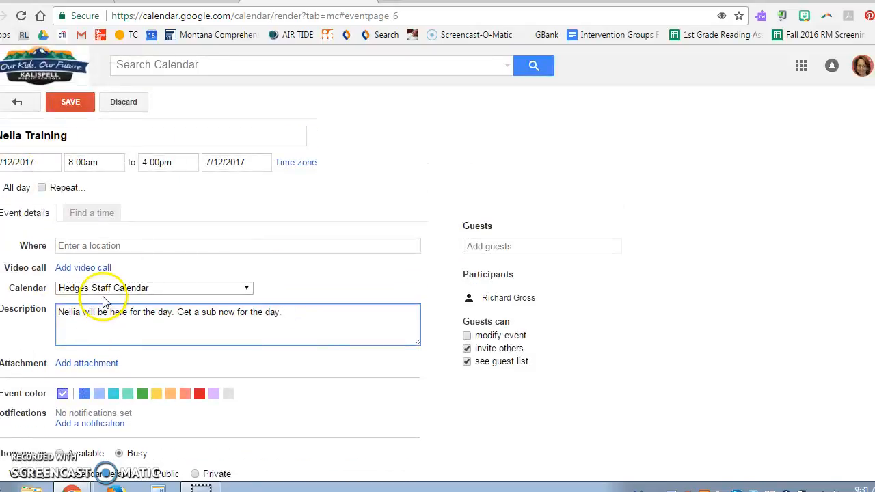
click(70, 102)
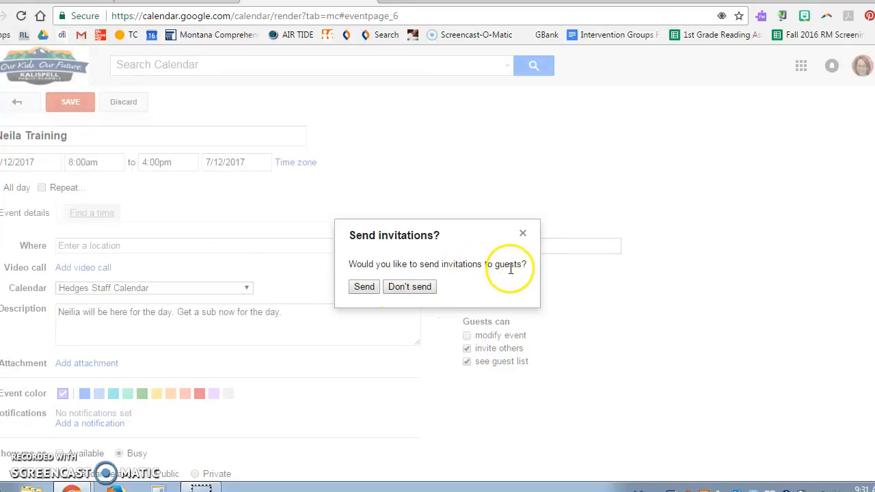
click(364, 287)
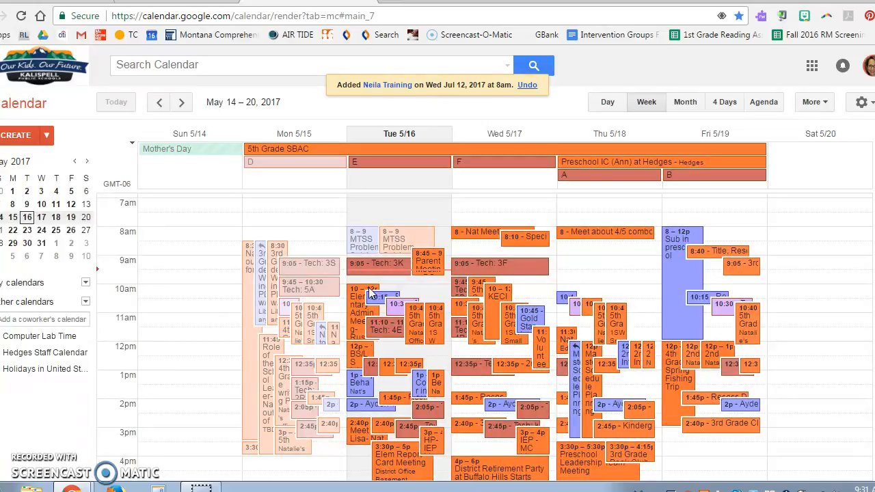
Show the calendar week containing July 12, 2017 to check the training event
click(86, 162)
click(87, 162)
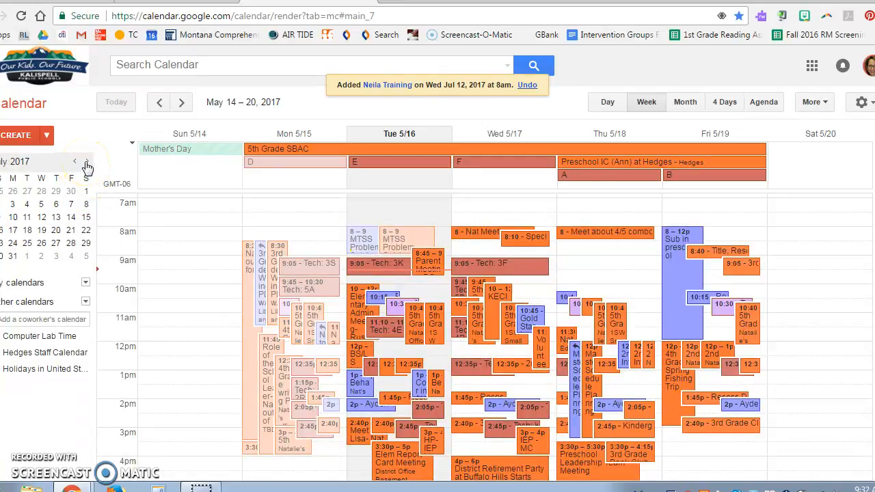
click(42, 219)
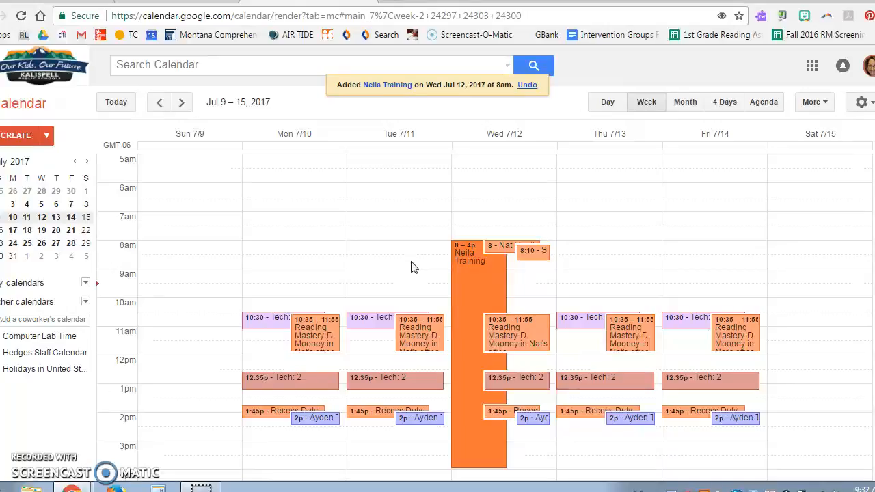
Create another event titled with the staff member's first name followed by "at Elrod"
click(21, 138)
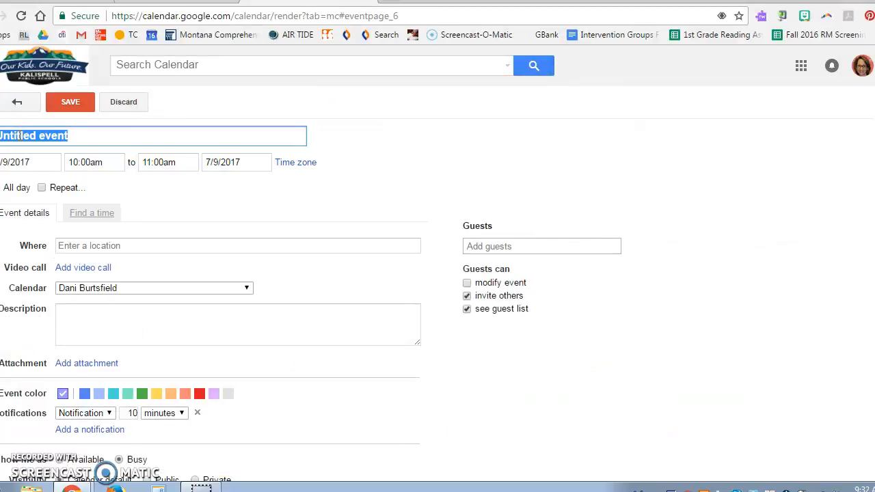
text(Dani out)
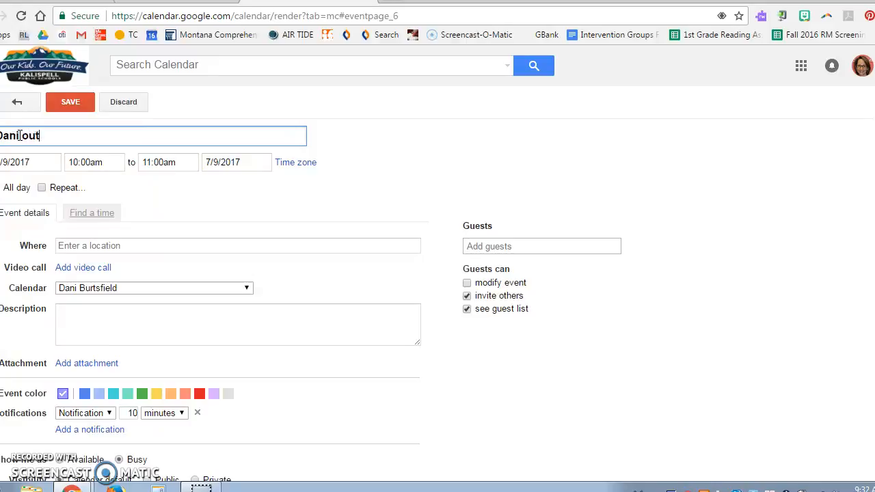
key(BackSpace)
key(BackSpace)
key(BackSpace)
key(BackSpace)
text(at E)
text(lroa)
key(BackSpace)
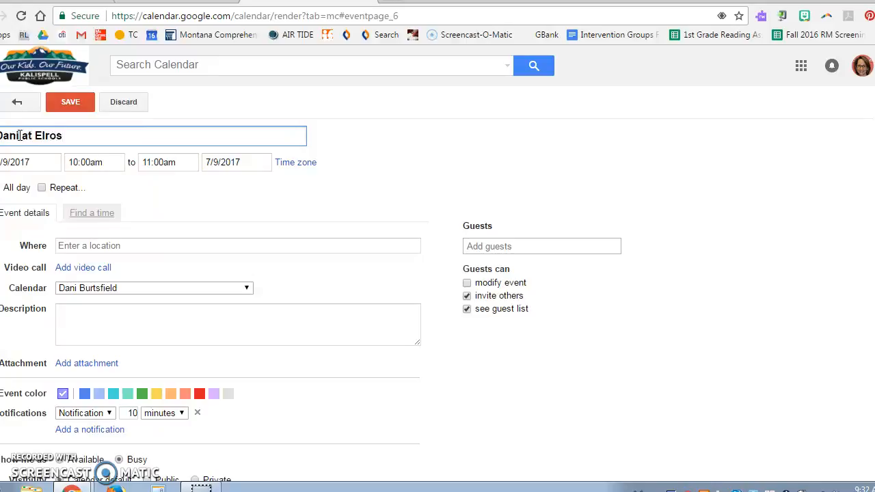
text(d)
Schedule the Elrod event on July 10, 2017 from 10:00am to 11:30am and save it to the personal calendar
key(Tab)
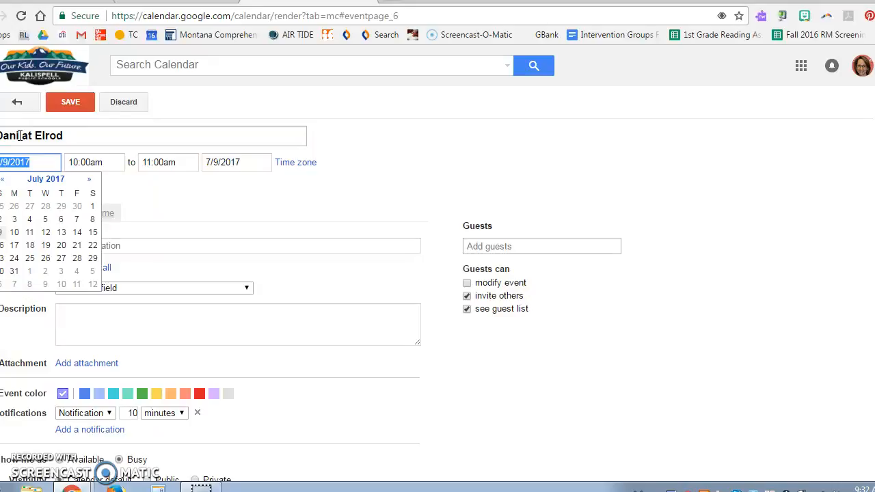
click(16, 233)
key(Tab)
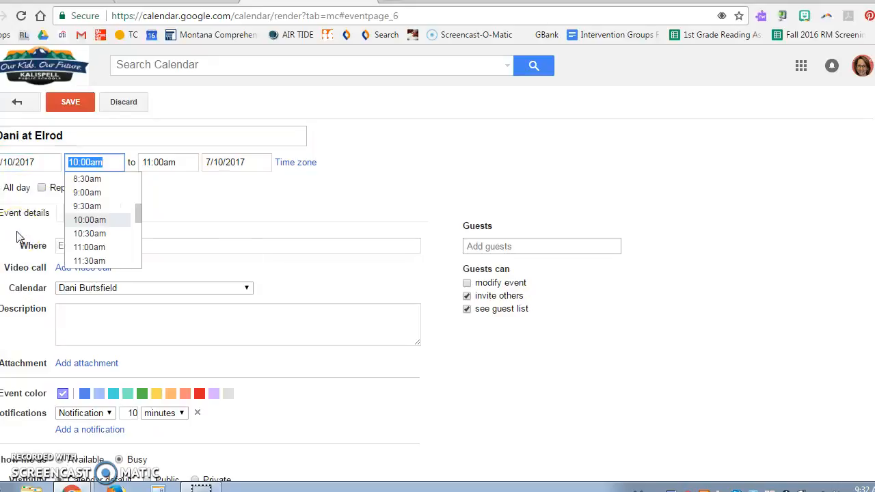
key(Tab)
text(11:30)
key(Tab)
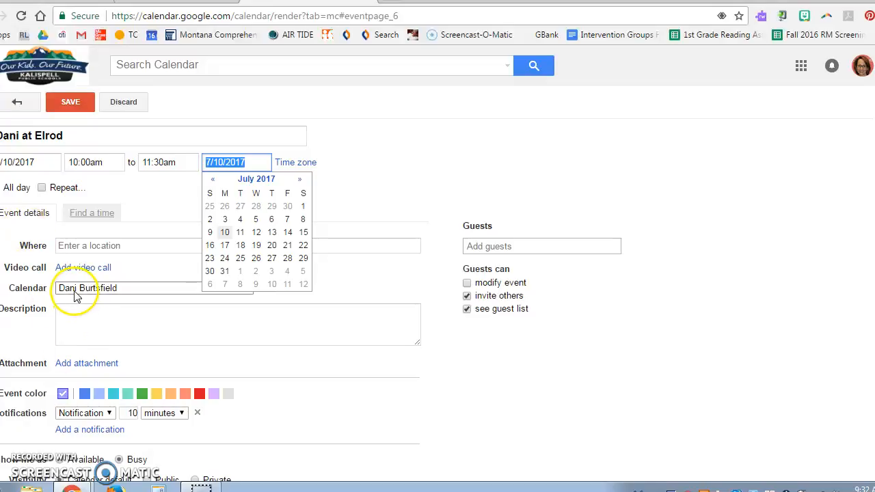
click(63, 245)
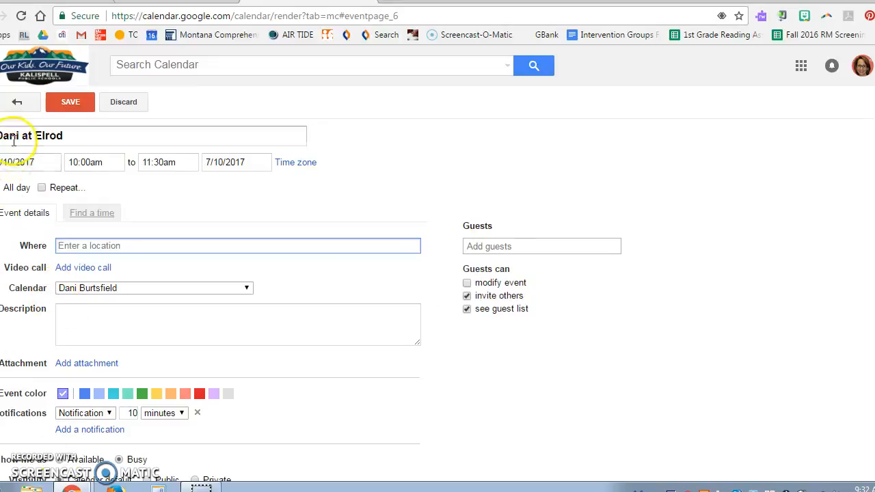
click(70, 103)
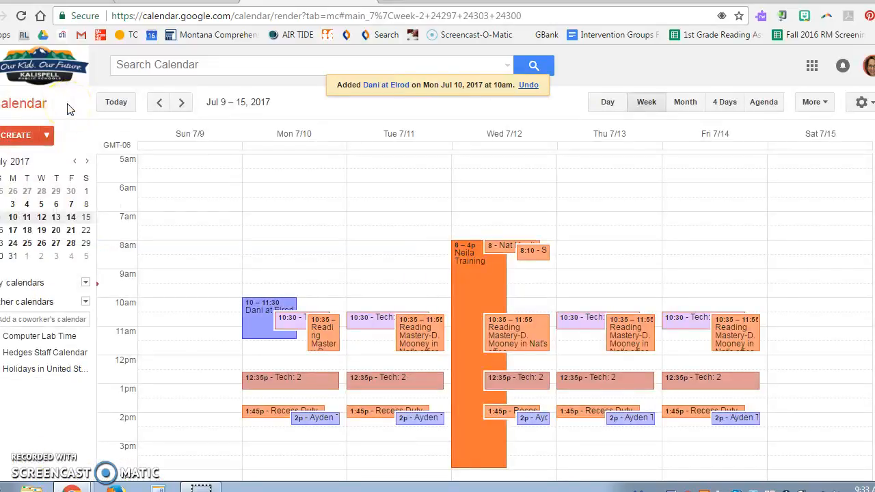
Reopen the Elrod event, copy it to the Hedges Staff Calendar and save the copy
click(396, 91)
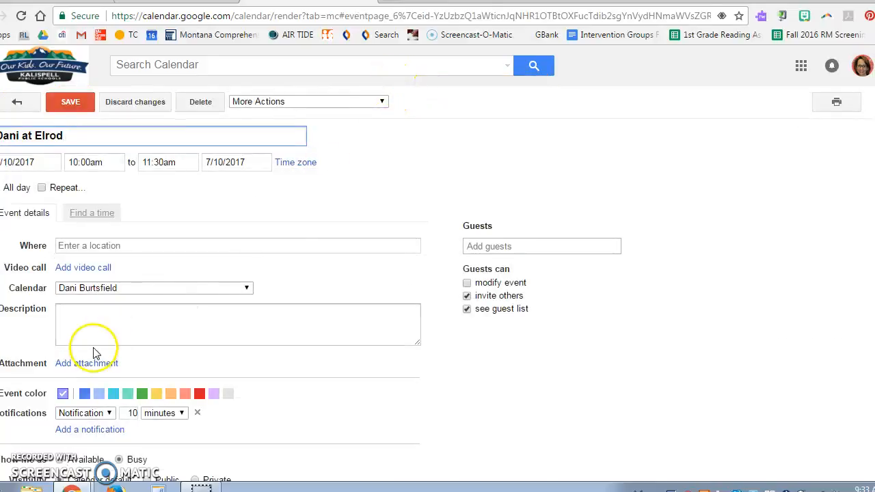
click(284, 102)
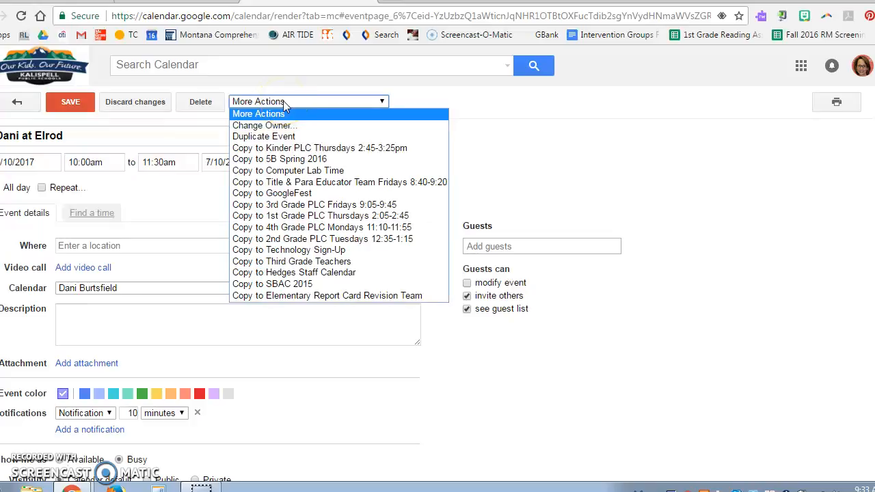
click(308, 272)
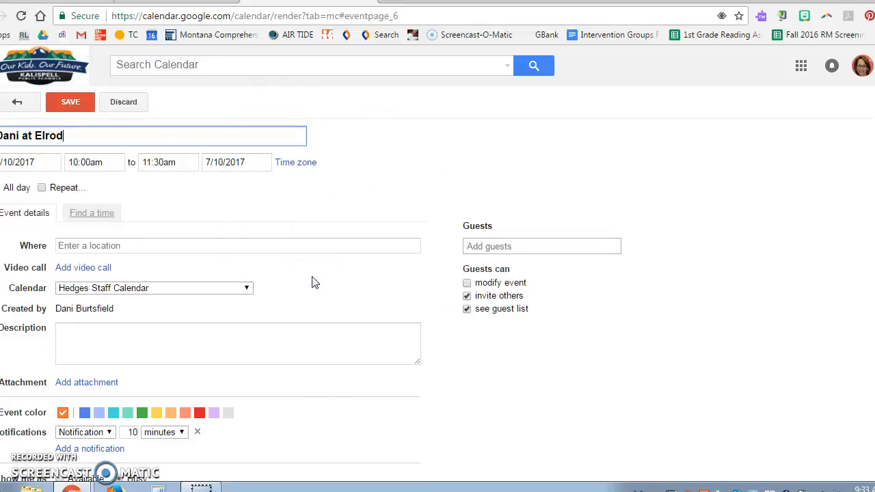
click(76, 103)
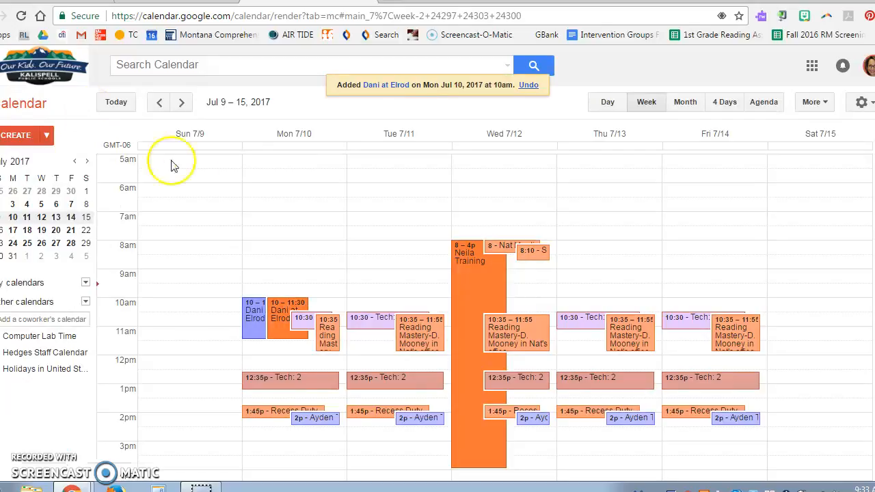
Check the copied Elrod event's details and compare both entries in the July 10 day view and the week view
click(395, 92)
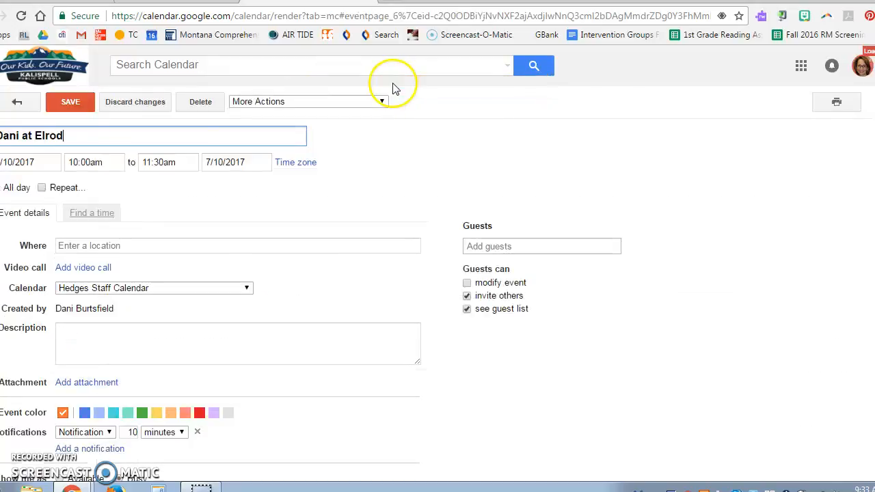
click(17, 101)
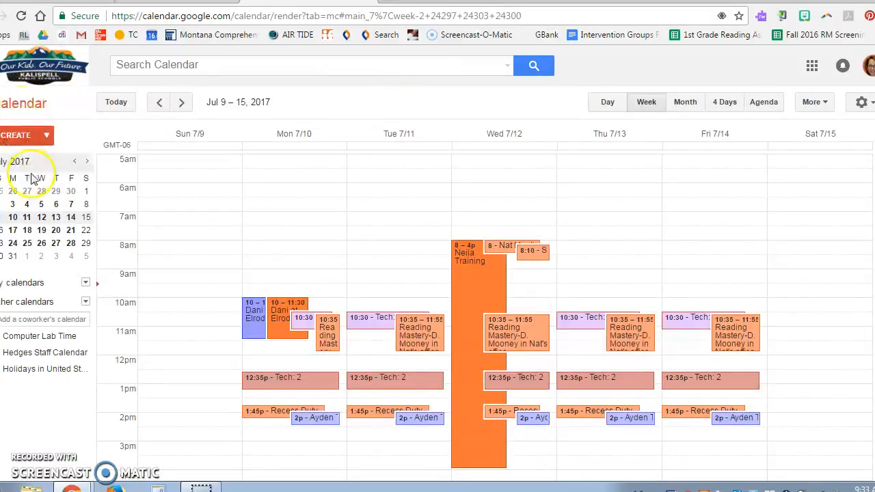
click(13, 217)
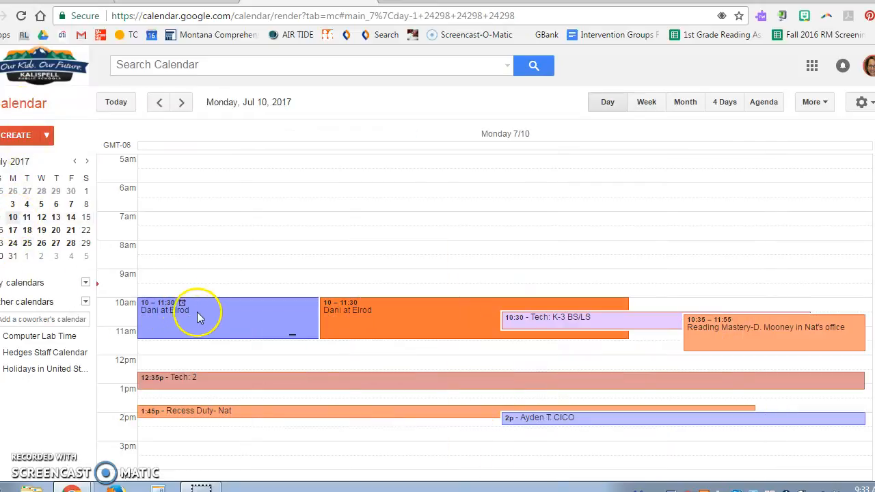
click(649, 103)
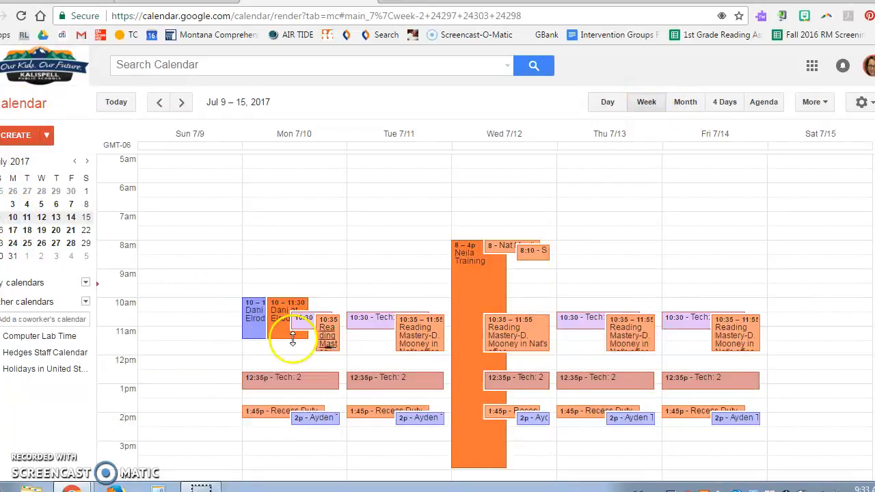